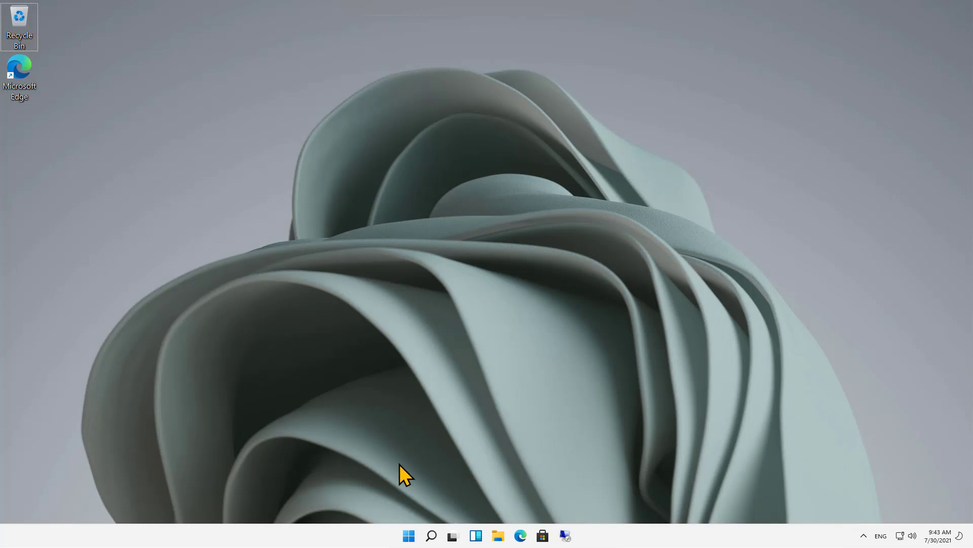
Launch the Settings app from the Start menu.
left_click(409, 536)
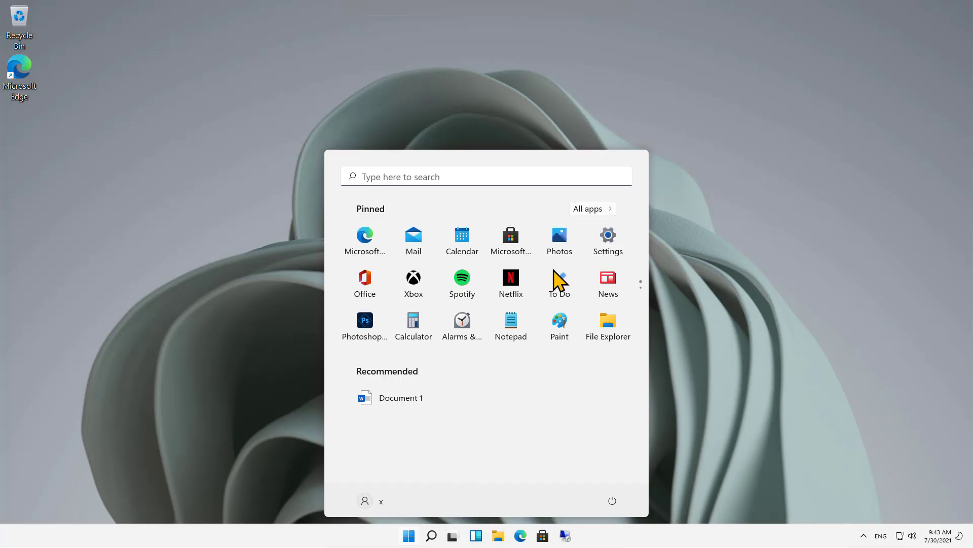
key("Return")
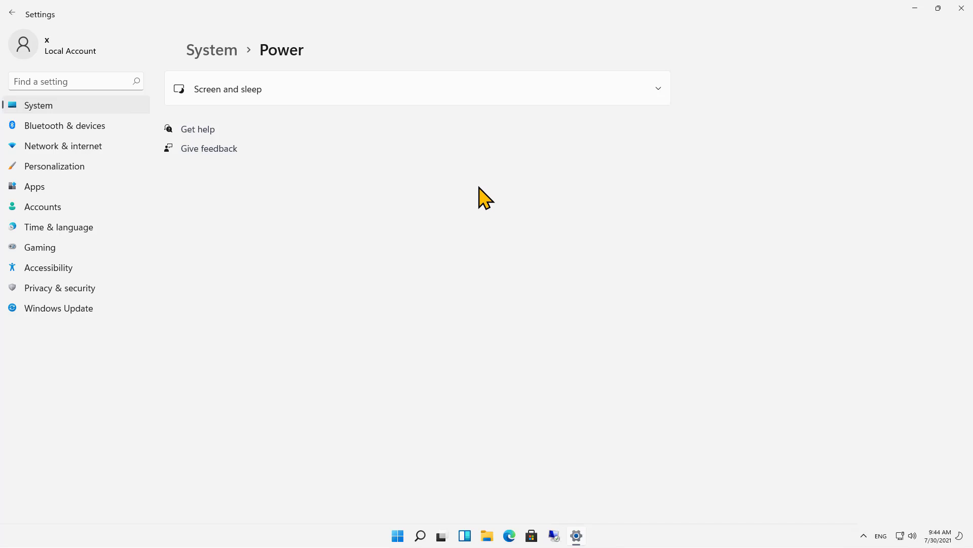
Expand Screen and sleep and review the screen-off choices, keeping 10 minutes.
left_click(657, 88)
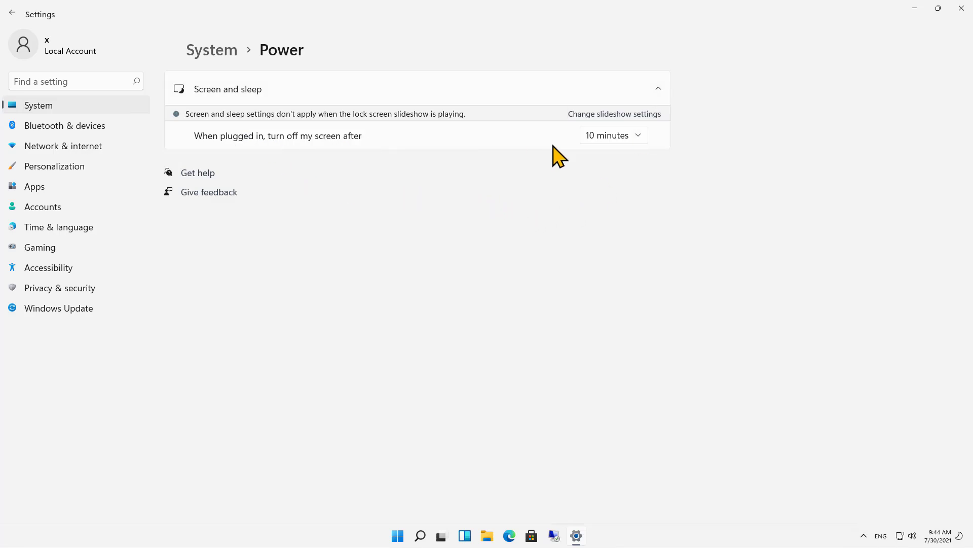
left_click(642, 137)
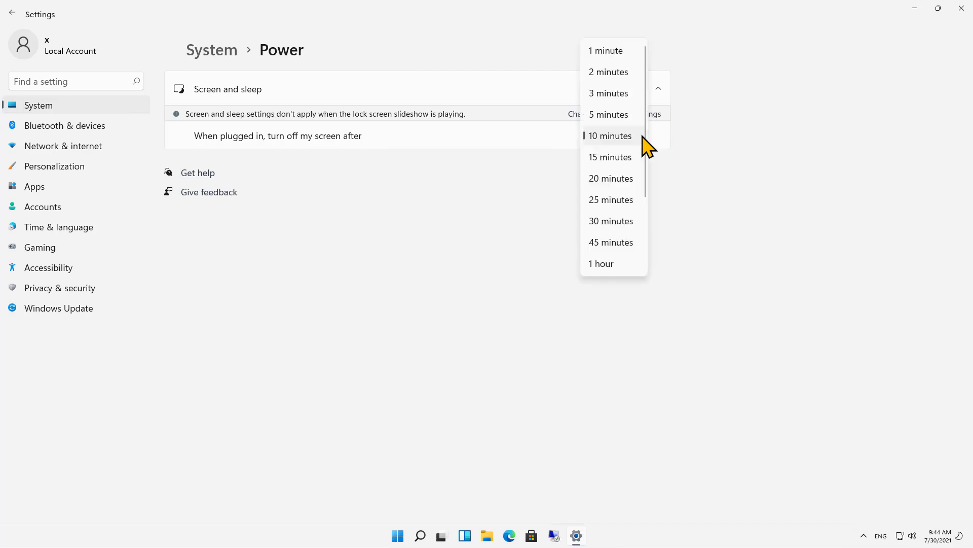
scroll(619, 223, "down", 2)
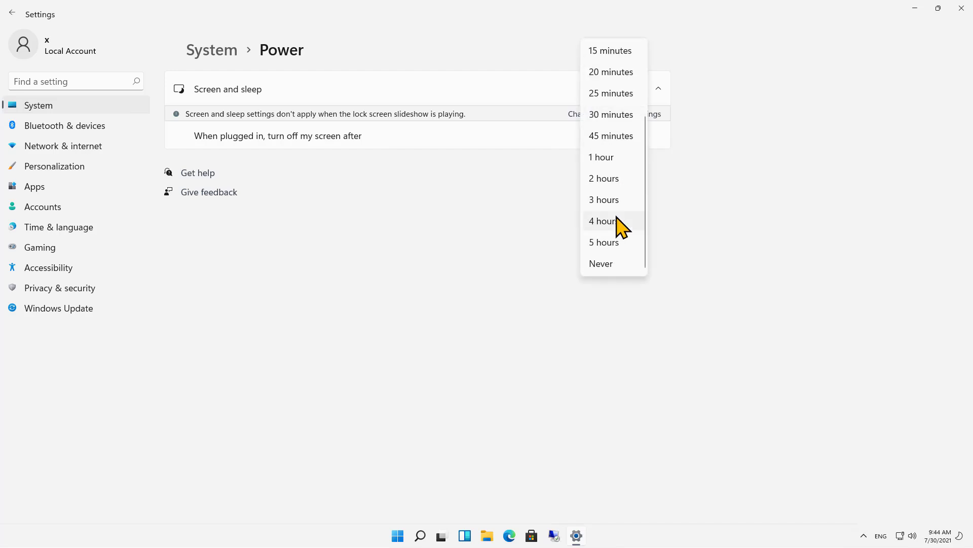
scroll(619, 225, "up", 3)
left_click(791, 174)
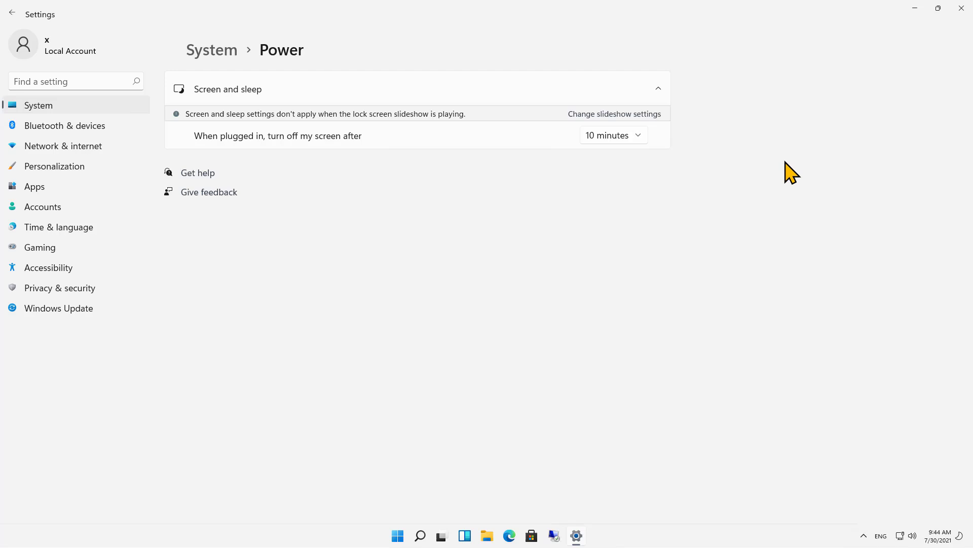
left_click(623, 114)
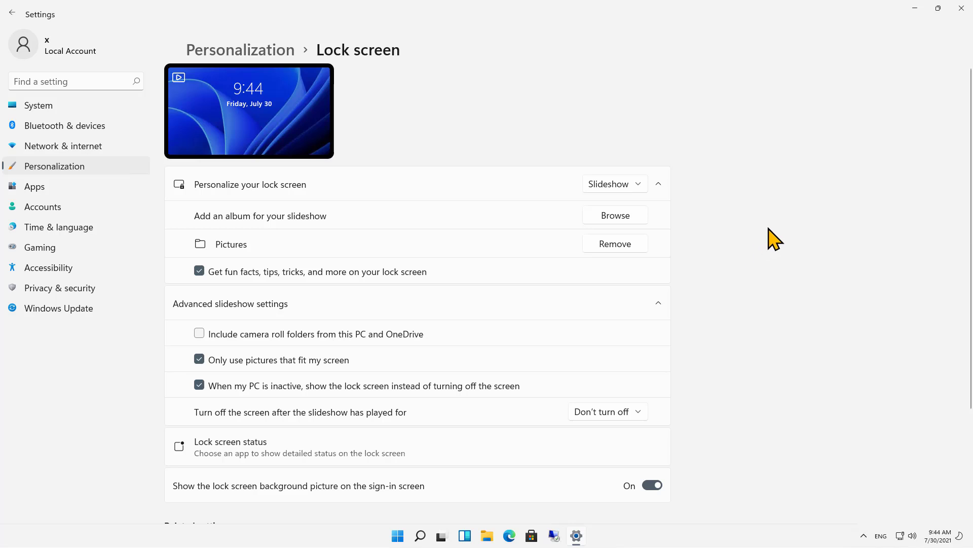
left_click(12, 14)
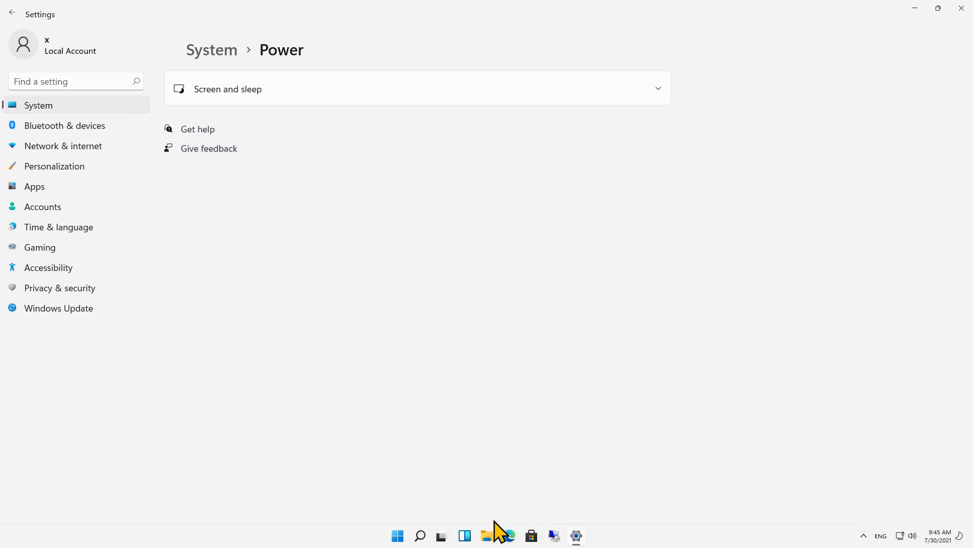
Find Control Panel through taskbar Search and launch it.
left_click(419, 536)
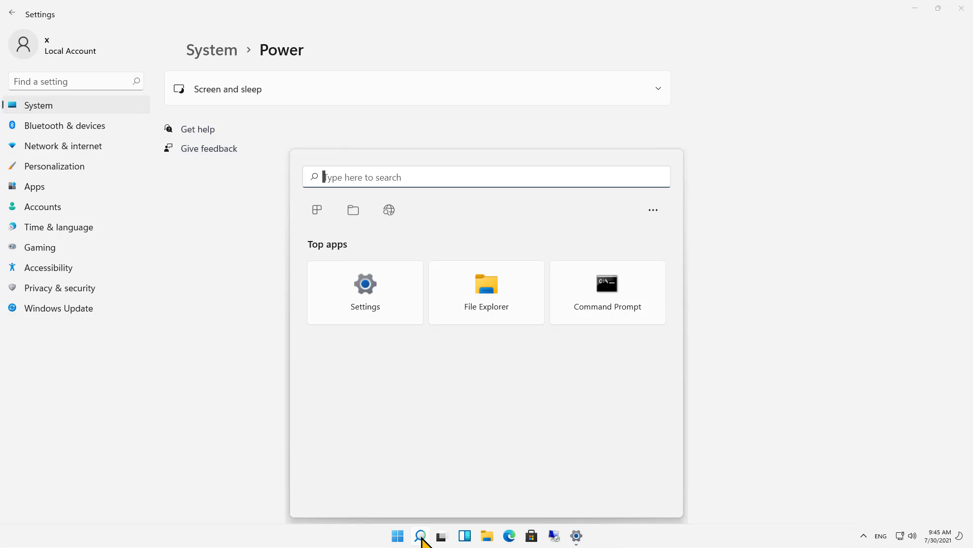
type("control p")
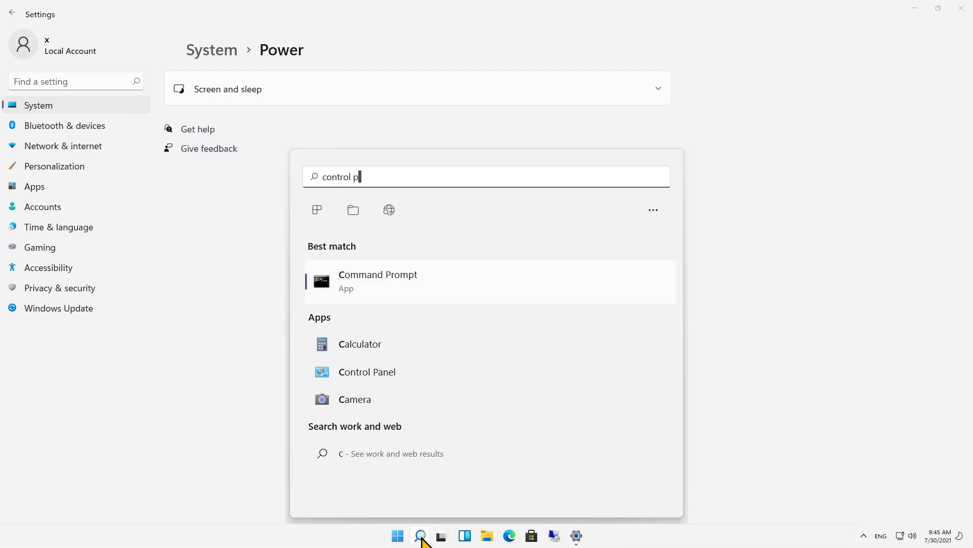
type("anel")
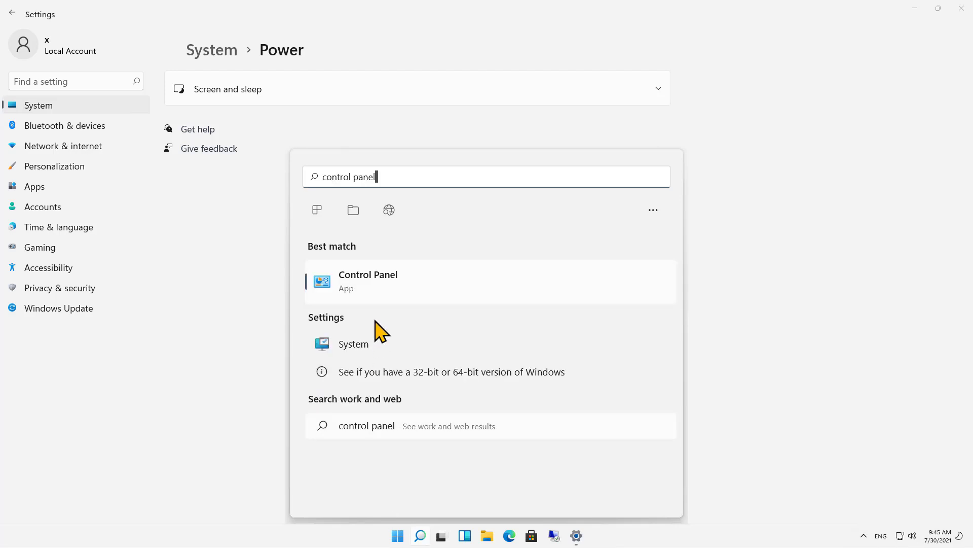
left_click(379, 288)
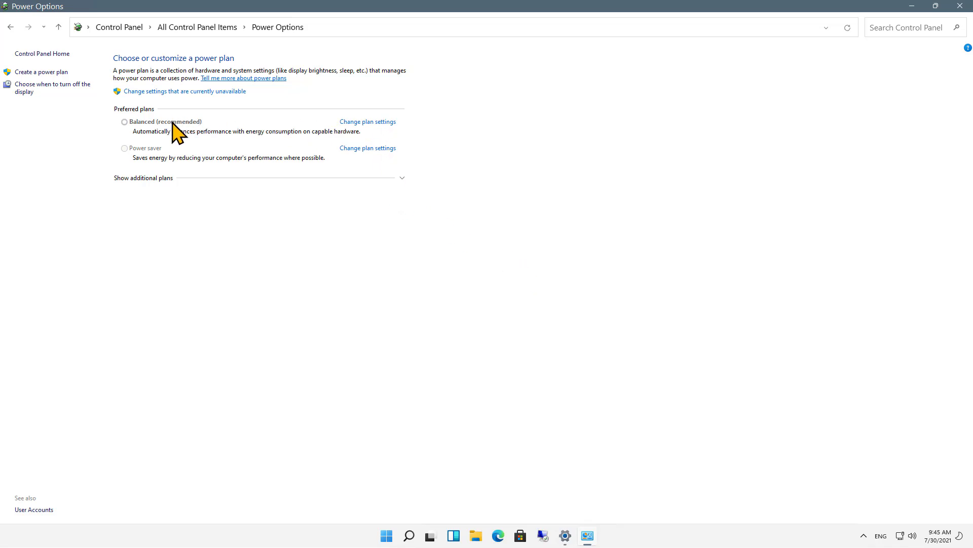
Edit the Balanced plan, unlock unavailable settings, and review the display turn-off choices unchanged.
left_click(366, 123)
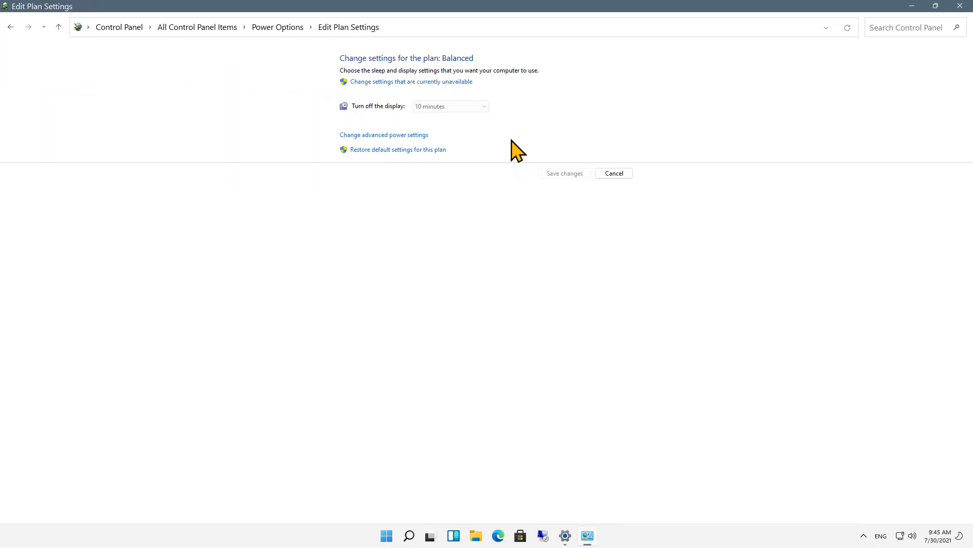
left_click(438, 82)
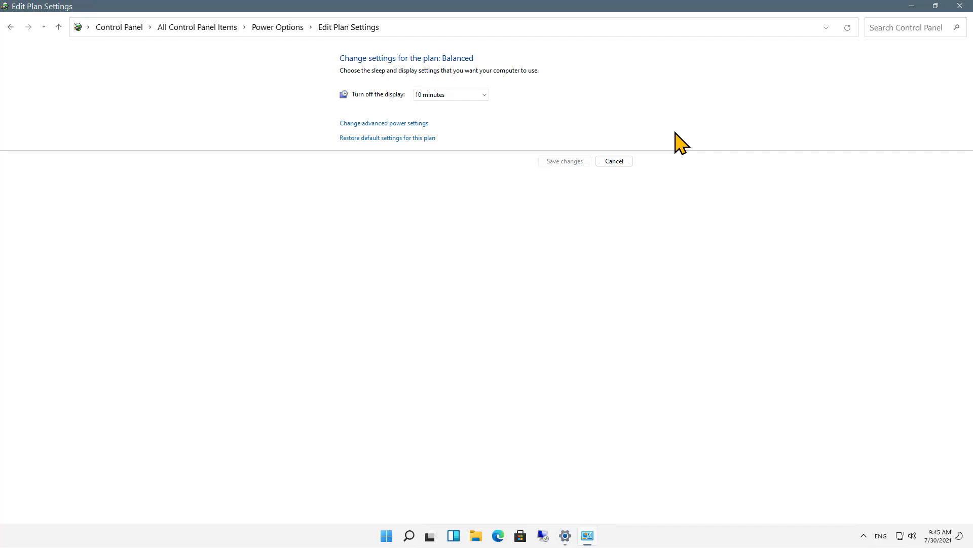
left_click(486, 98)
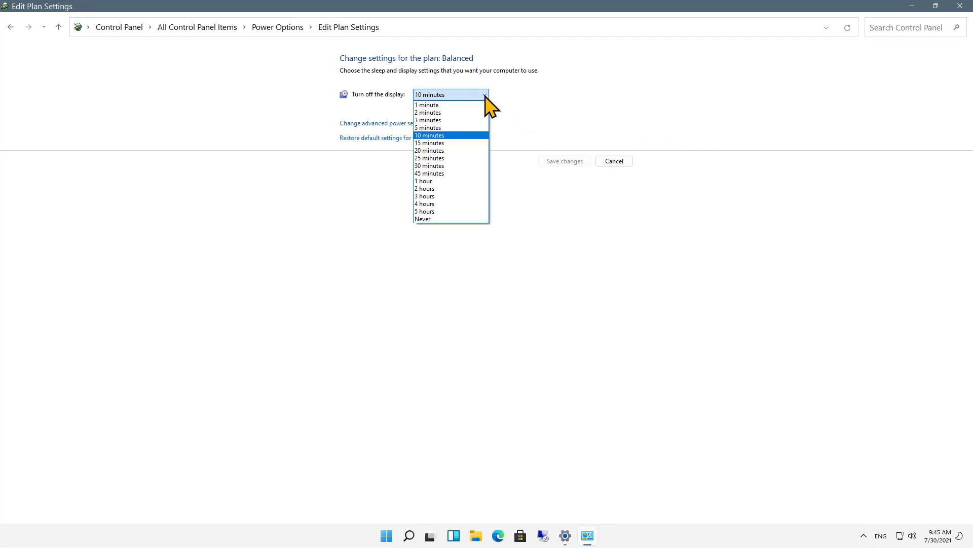
left_click(486, 98)
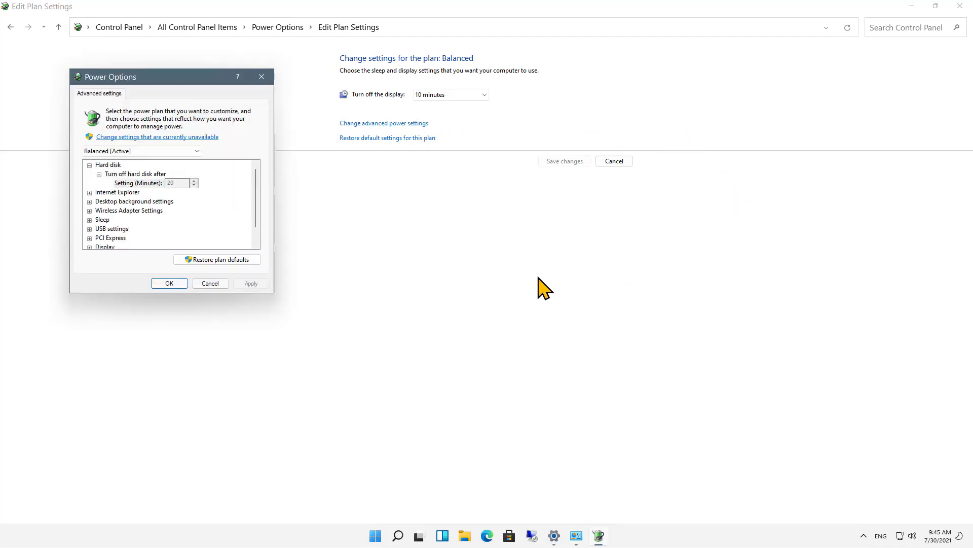
Unlock unavailable settings and adjust the hard disk turn-off minutes from 20.
left_click_drag(185, 80, 476, 77)
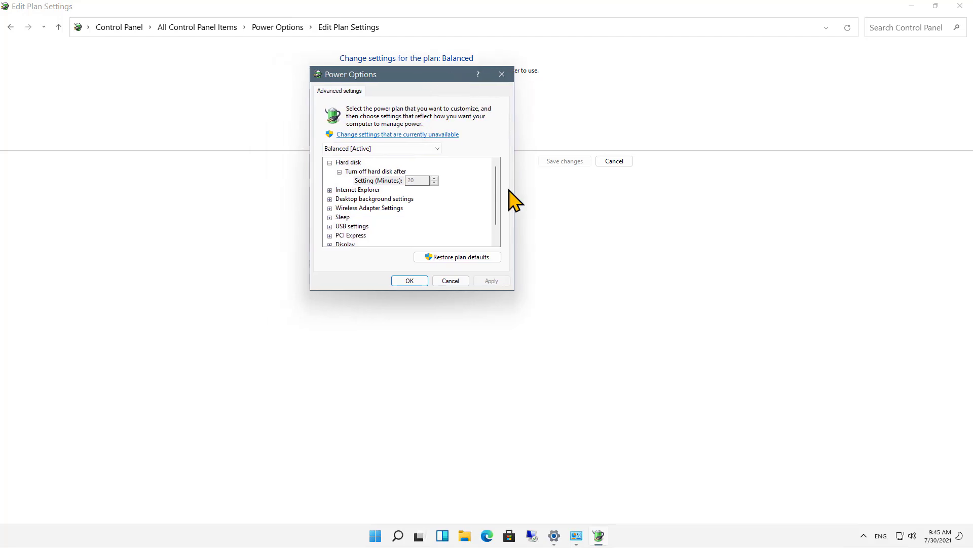
left_click(435, 181)
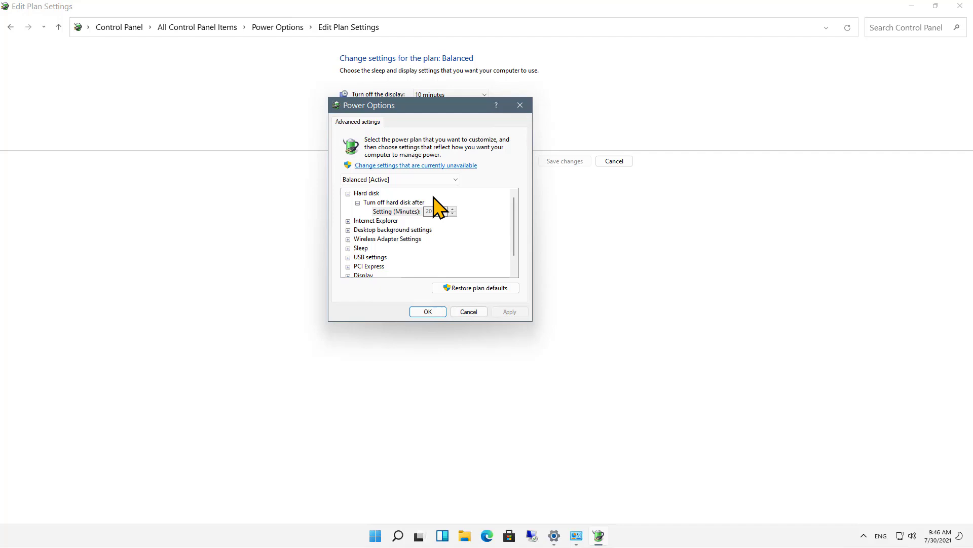
left_click(457, 174)
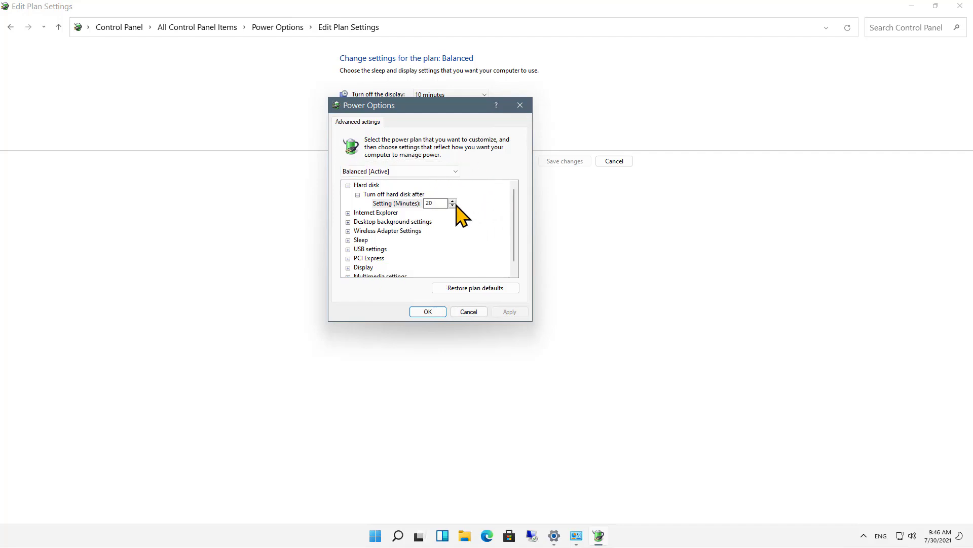
left_click(452, 200)
key("Down")
key("Down")
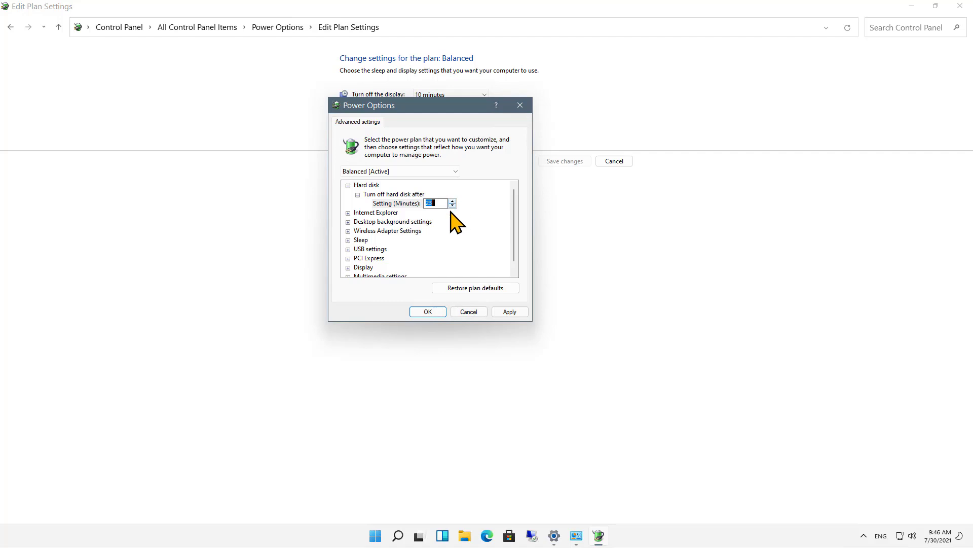
Expand Desktop background settings and apply the changed power settings.
left_click(348, 222)
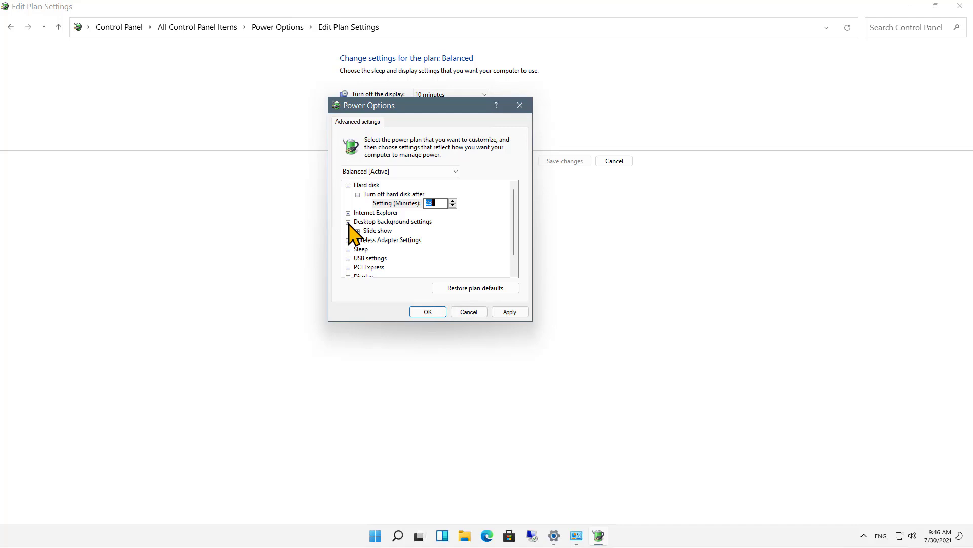
scroll(404, 239, "down", 1)
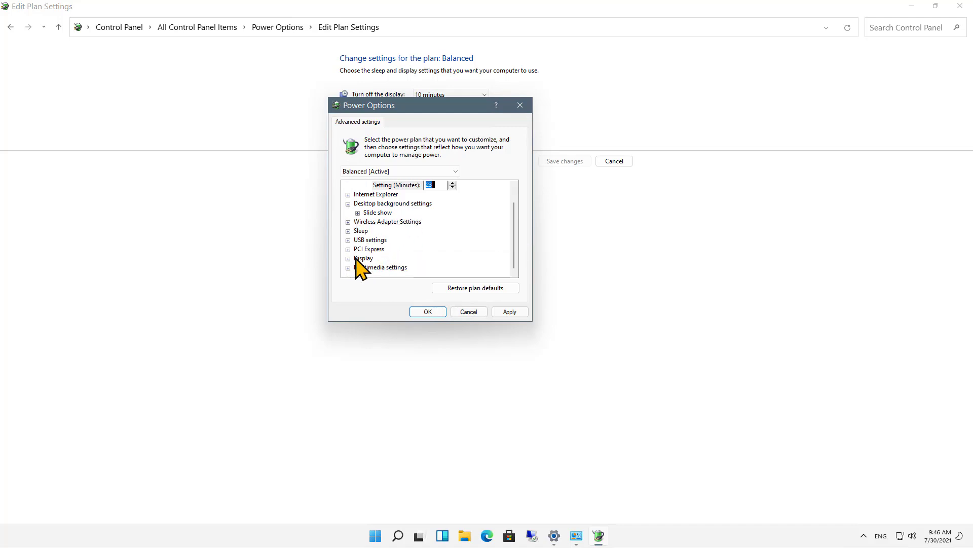
left_click(508, 312)
left_click(429, 311)
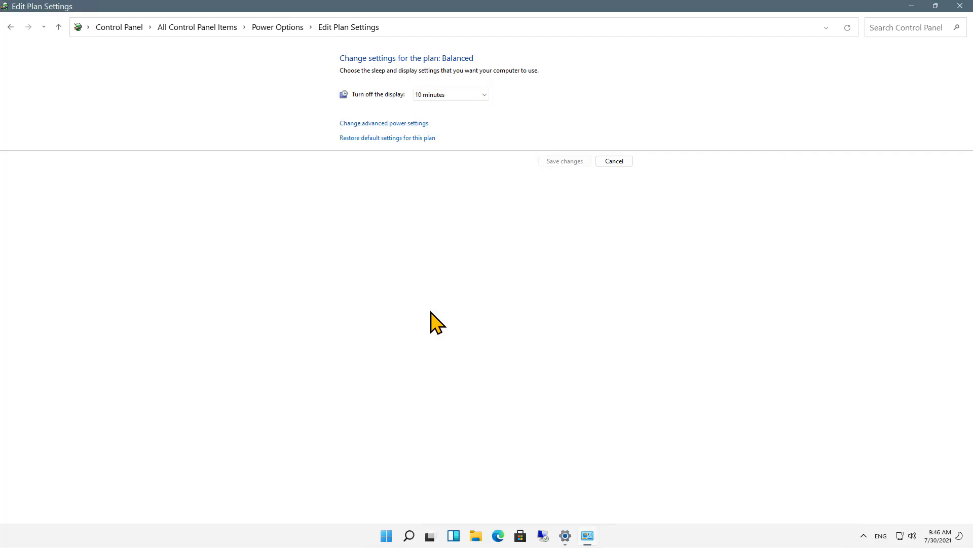